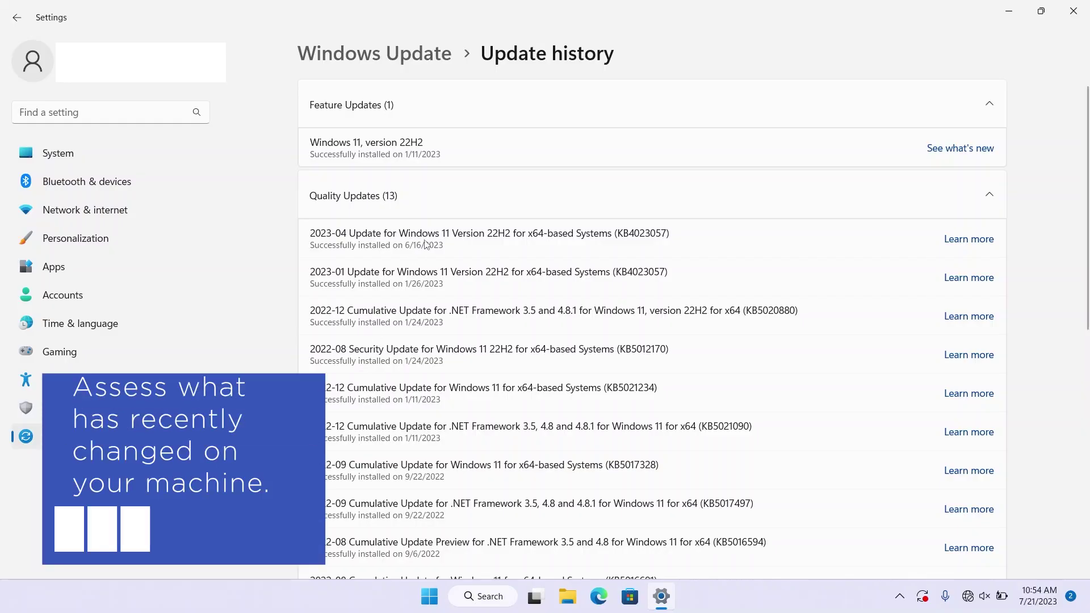
# Expand the Driver Updates list to review installed driver updates.
pyautogui.scroll(-3, 425, 244)
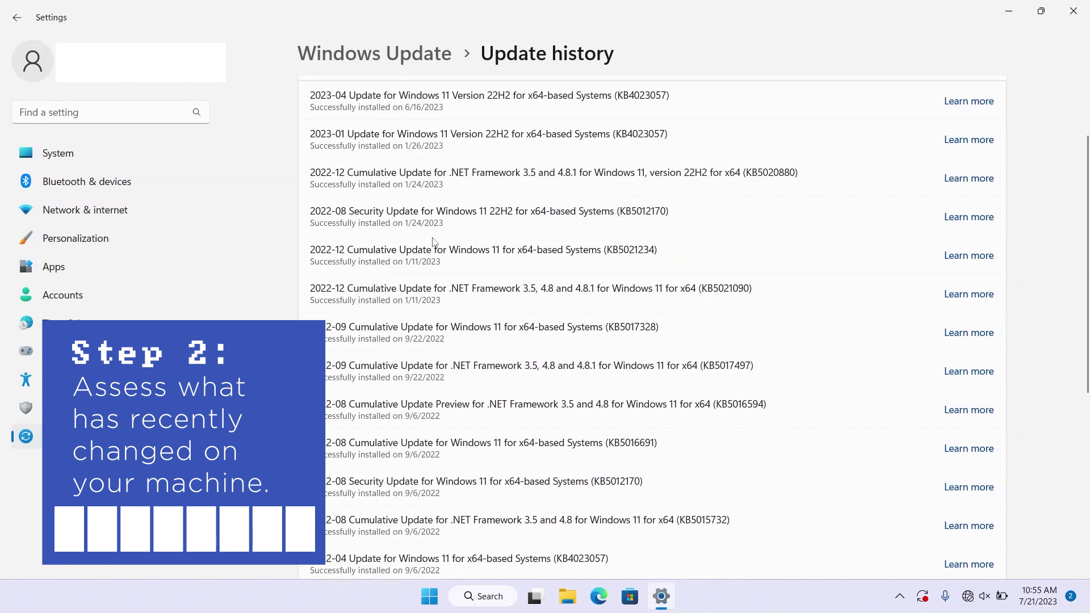
pyautogui.scroll(-3, 423, 255)
pyautogui.scroll(-1, 421, 273)
pyautogui.scroll(-1, 419, 283)
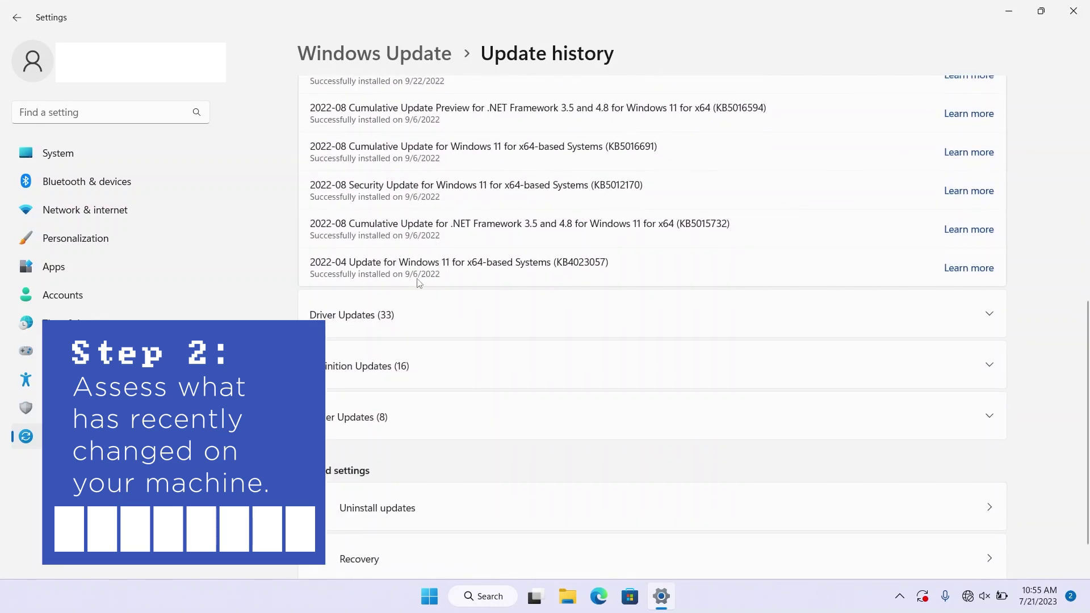
pyautogui.click(406, 324)
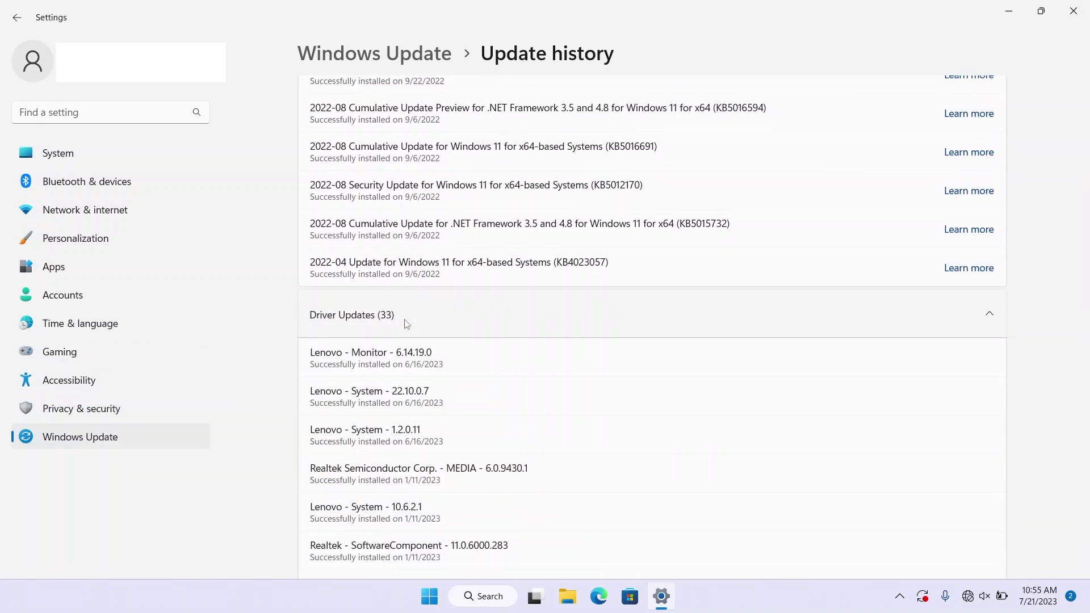
# Open Uninstall updates from Related settings to list the removable Windows updates.
pyautogui.scroll(-5, 407, 324)
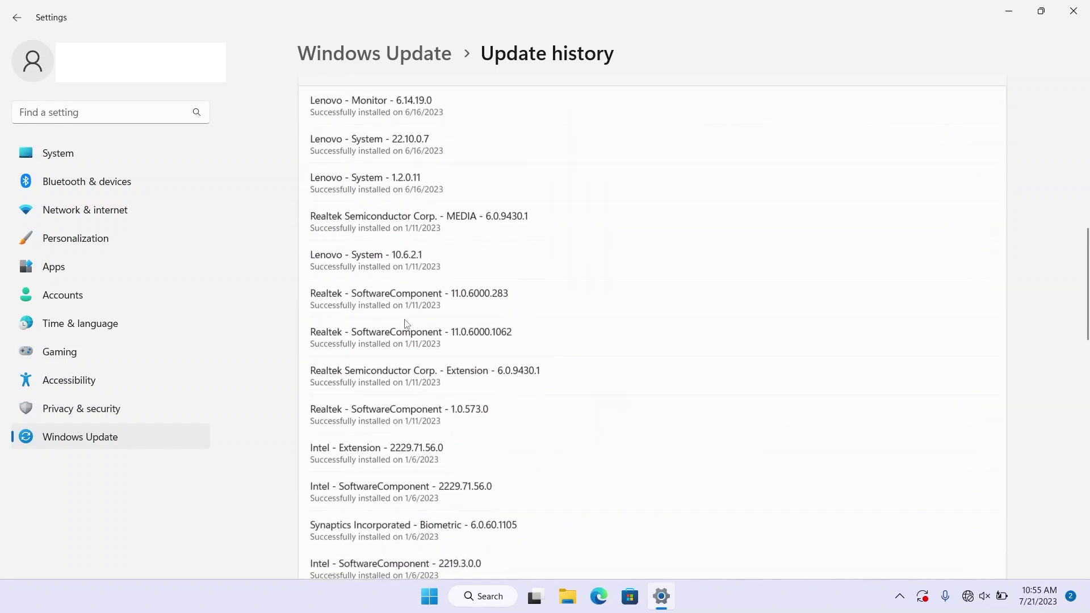
pyautogui.scroll(-6, 406, 325)
pyautogui.scroll(-6, 406, 324)
pyautogui.scroll(-6, 407, 324)
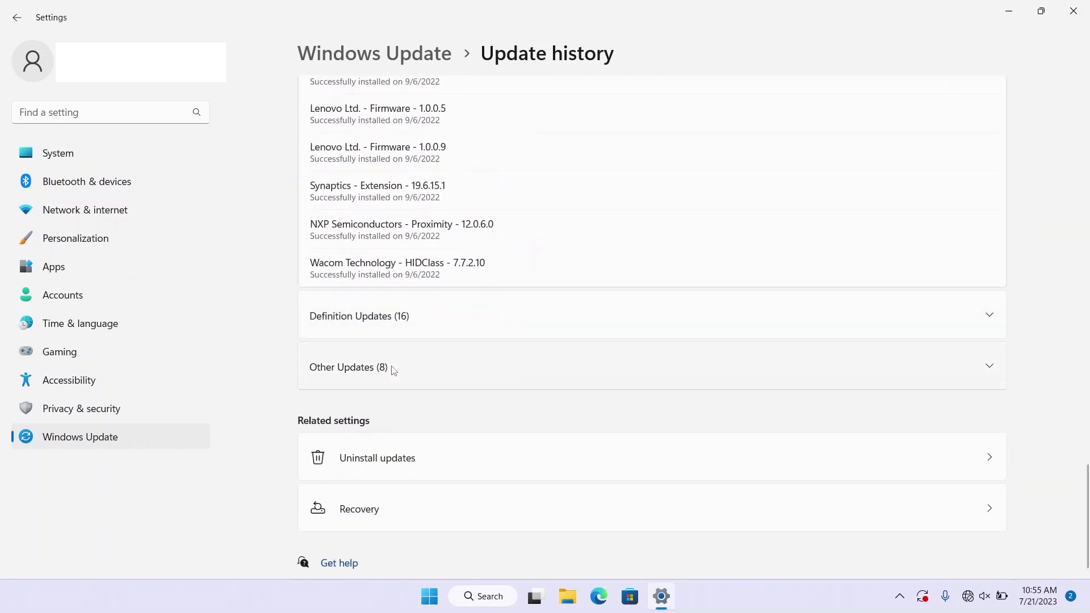
pyautogui.click(381, 459)
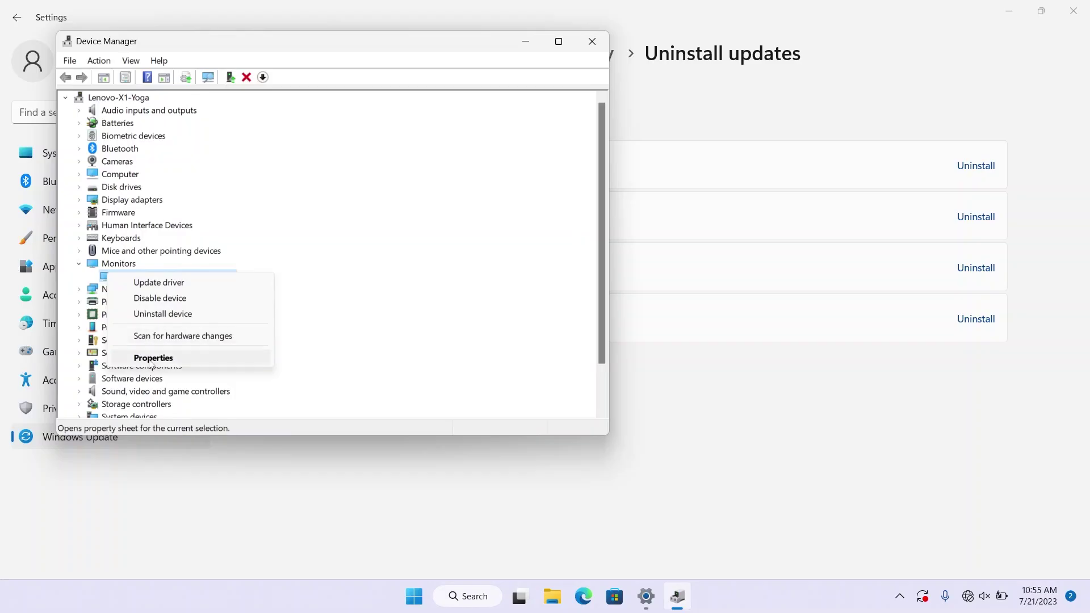
# Open the Privacy Guard Display monitor's properties in Device Manager.
pyautogui.click(151, 370)
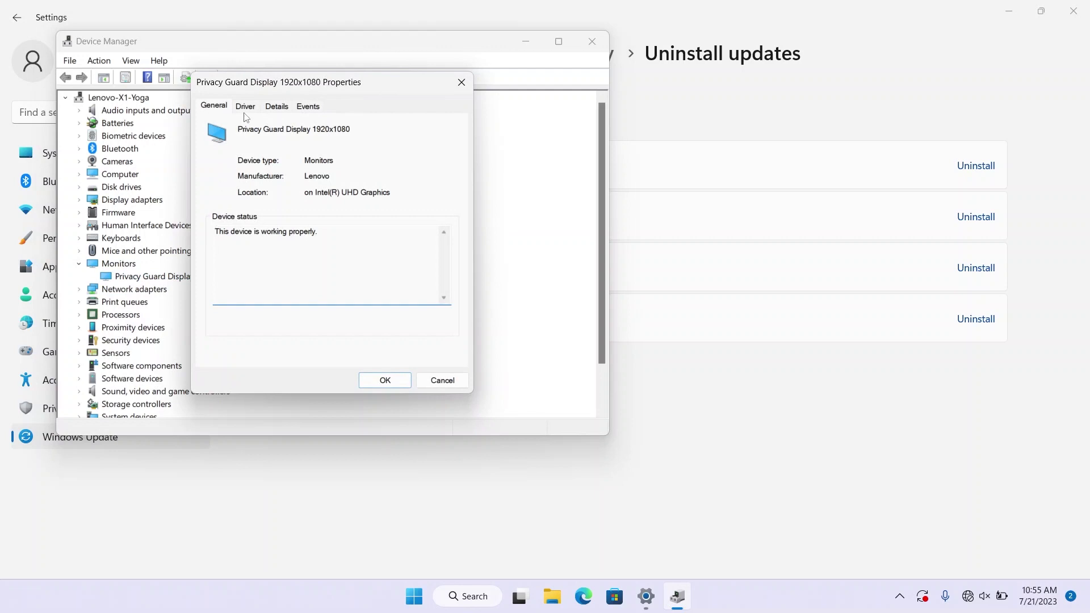
# Show the Privacy Guard Display's driver details on the Driver tab.
pyautogui.click(245, 108)
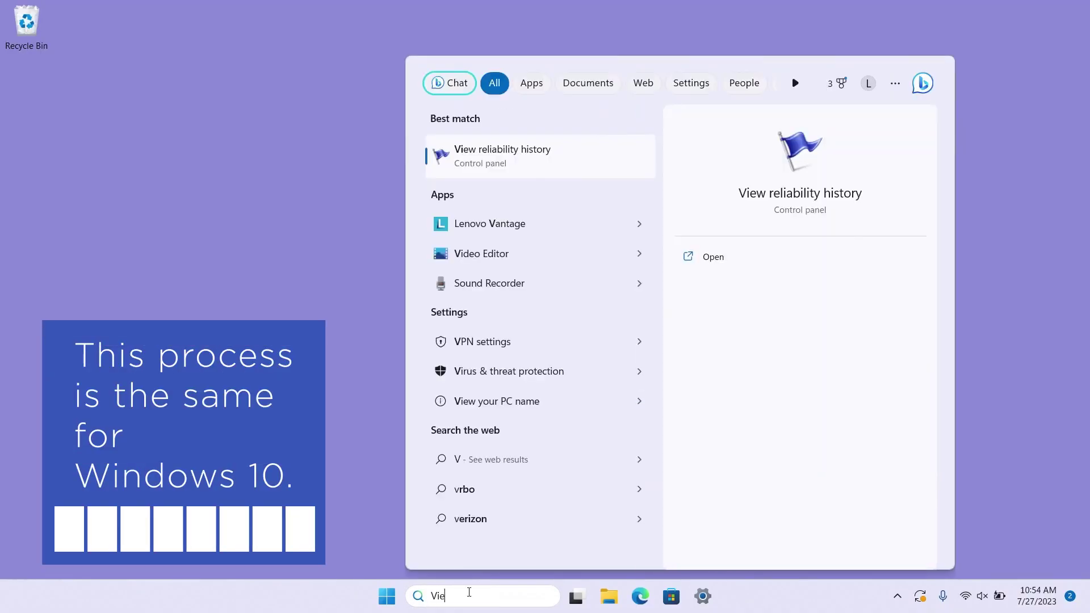
# Open reliability history and show technical details of the 'Windows stopped working' event.
pyautogui.write('w Relia')
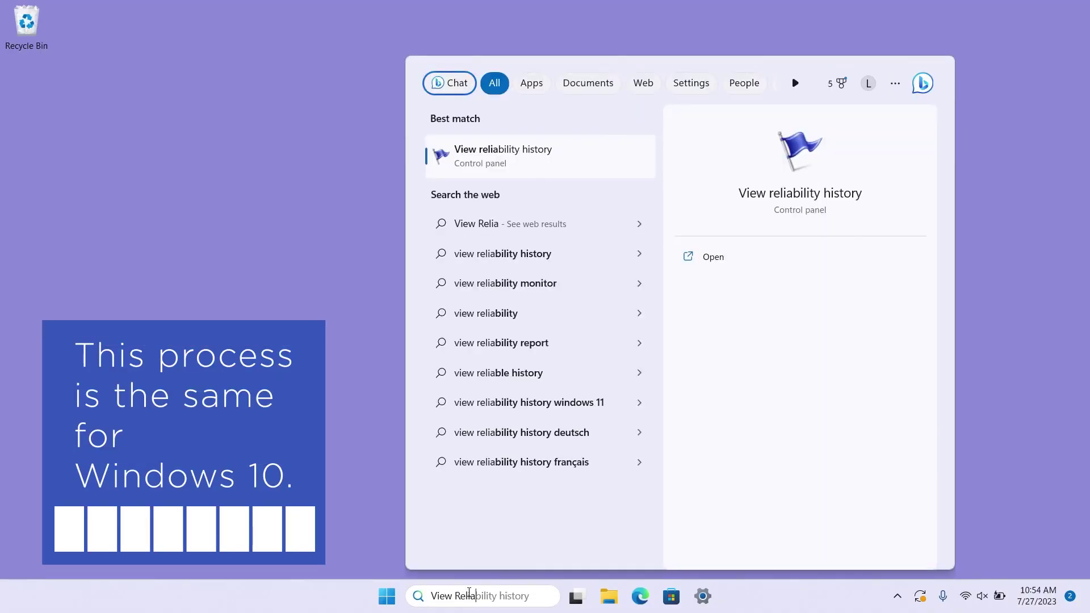
pyautogui.press('Return')
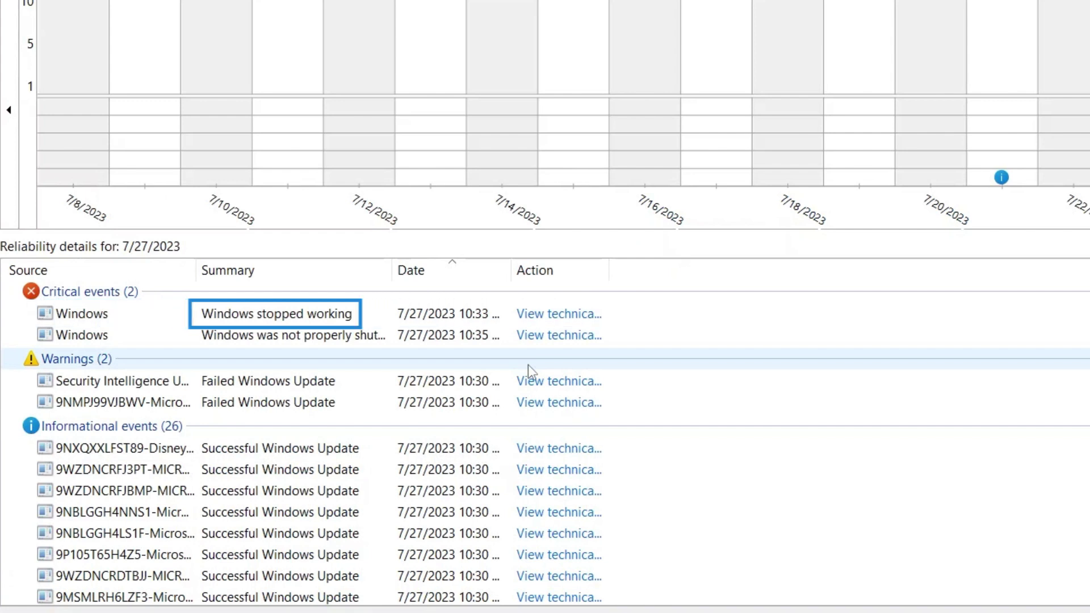
pyautogui.click(556, 314)
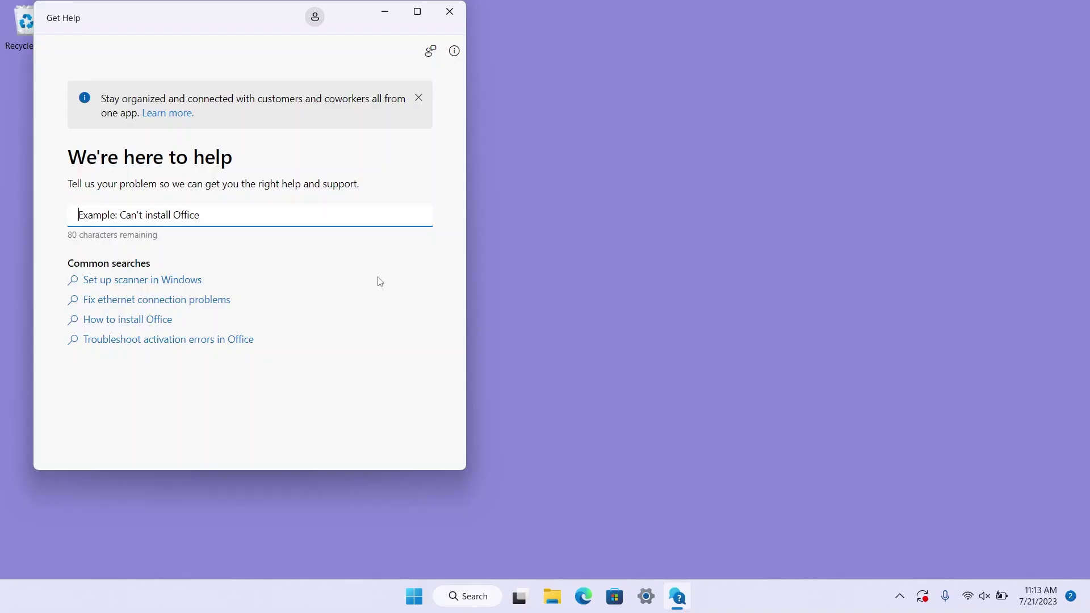
# Search 'Troubleshoot BSOD error' in Get Help and answer Yes to both checklist questions.
pyautogui.write('Troubleshoot BSOD error')
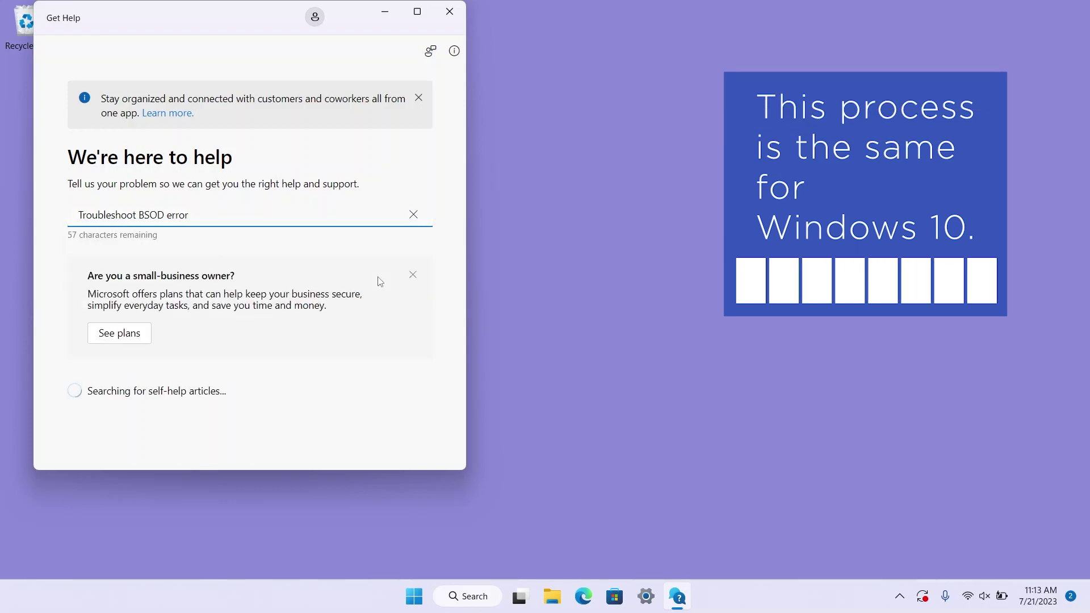
pyautogui.scroll(-3, 379, 281)
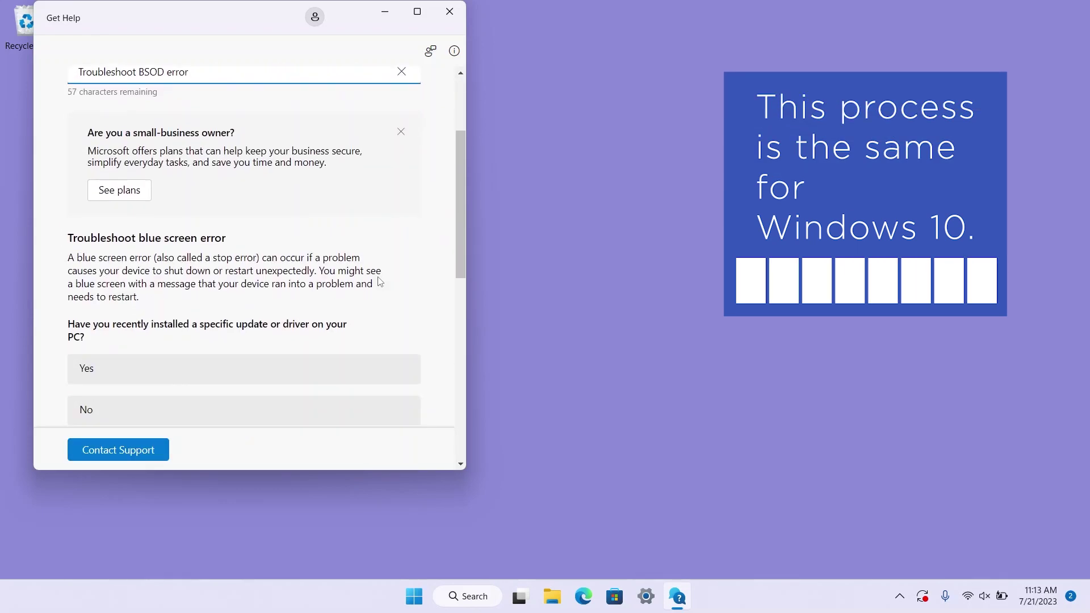
pyautogui.scroll(-2, 379, 281)
pyautogui.click(352, 263)
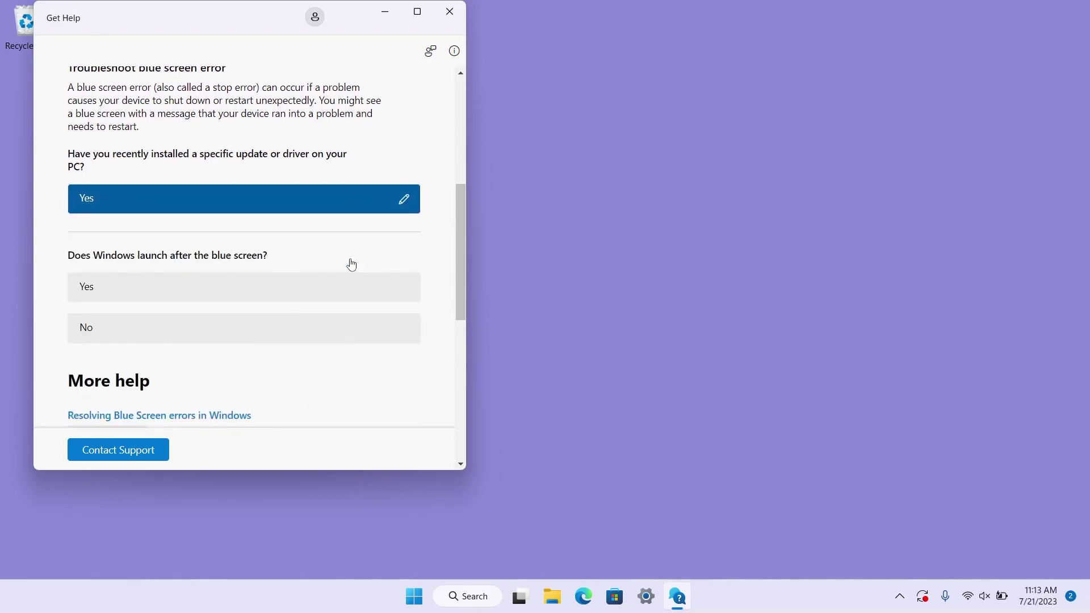
pyautogui.click(328, 216)
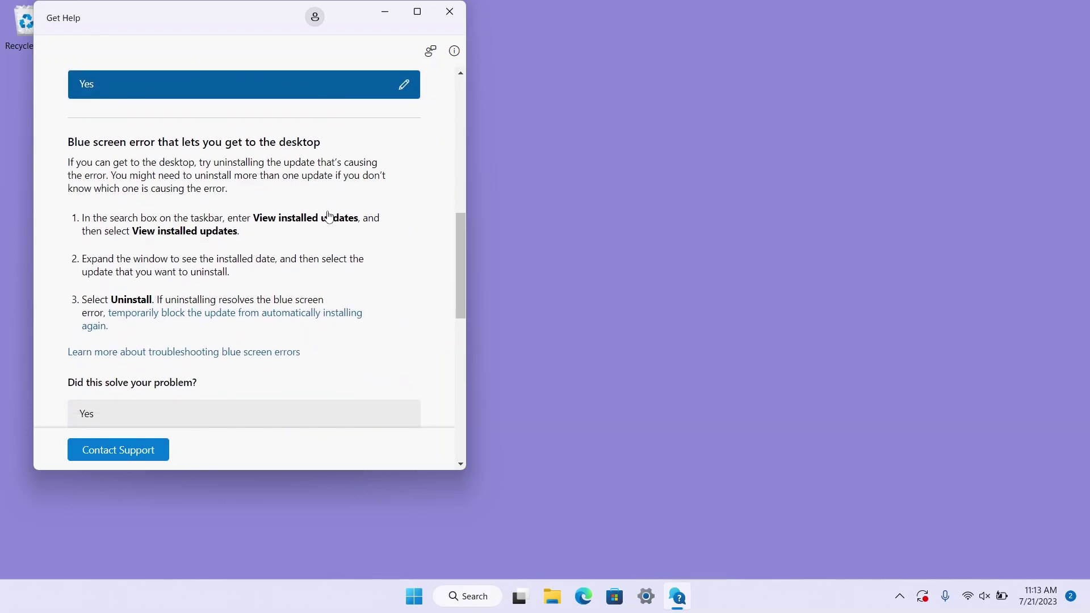
pyautogui.scroll(-1, 328, 211)
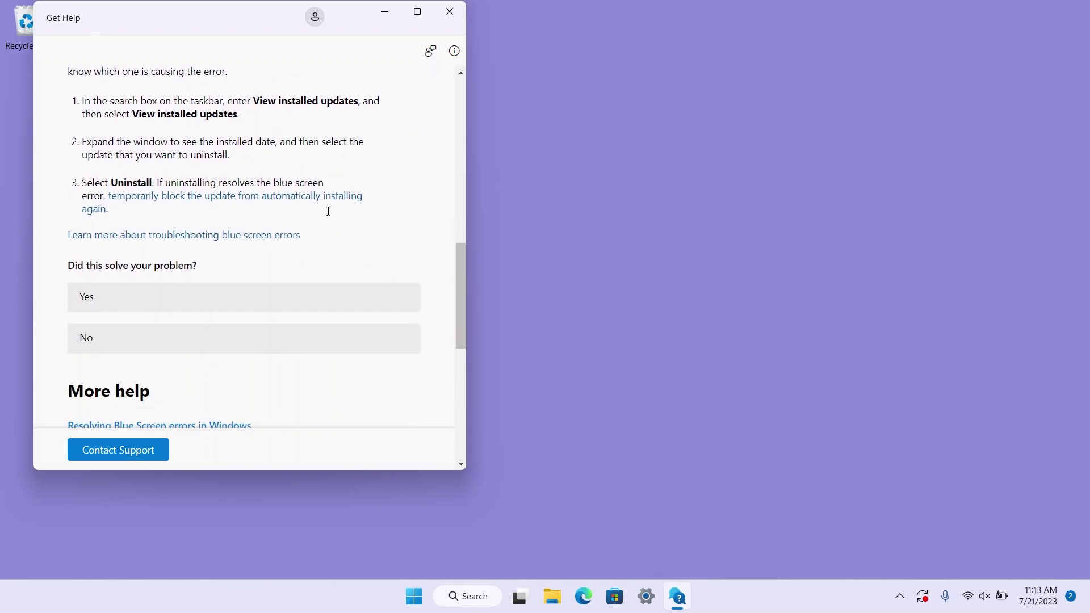